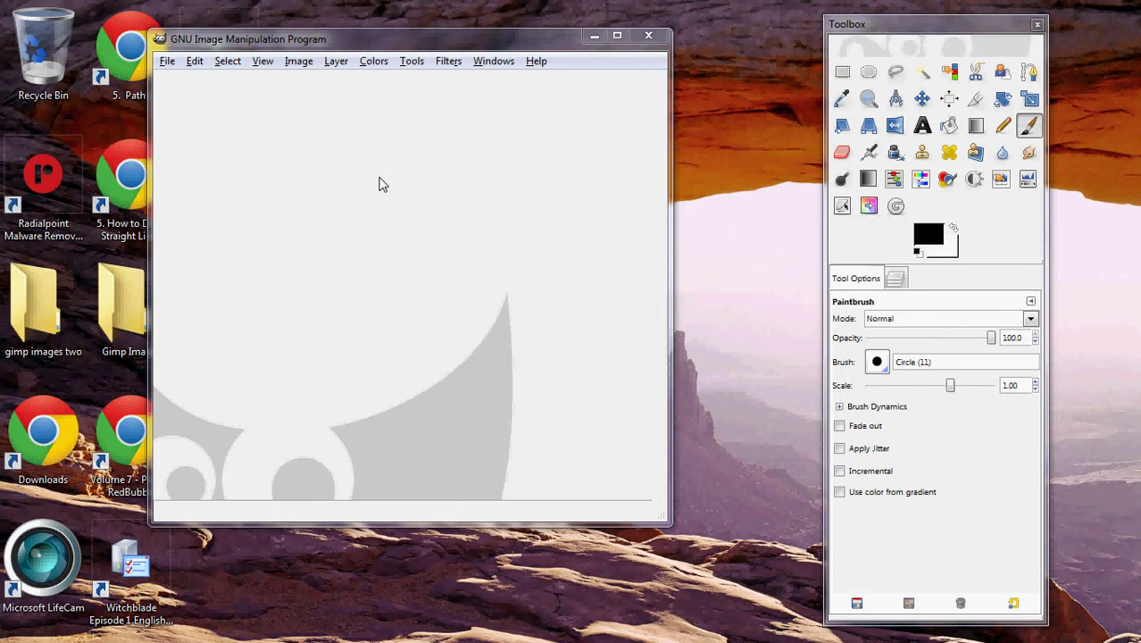
# Step: Open underthesky.jpg from the Desktop's 'gimp images two' folder
pyautogui.click(167, 62)
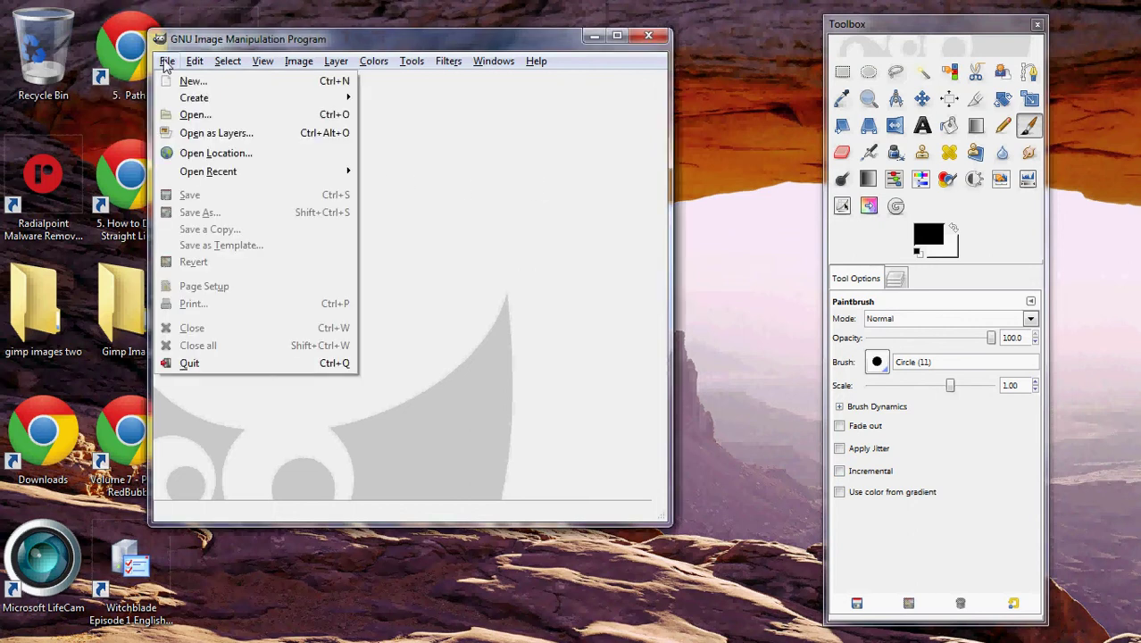
pyautogui.click(193, 116)
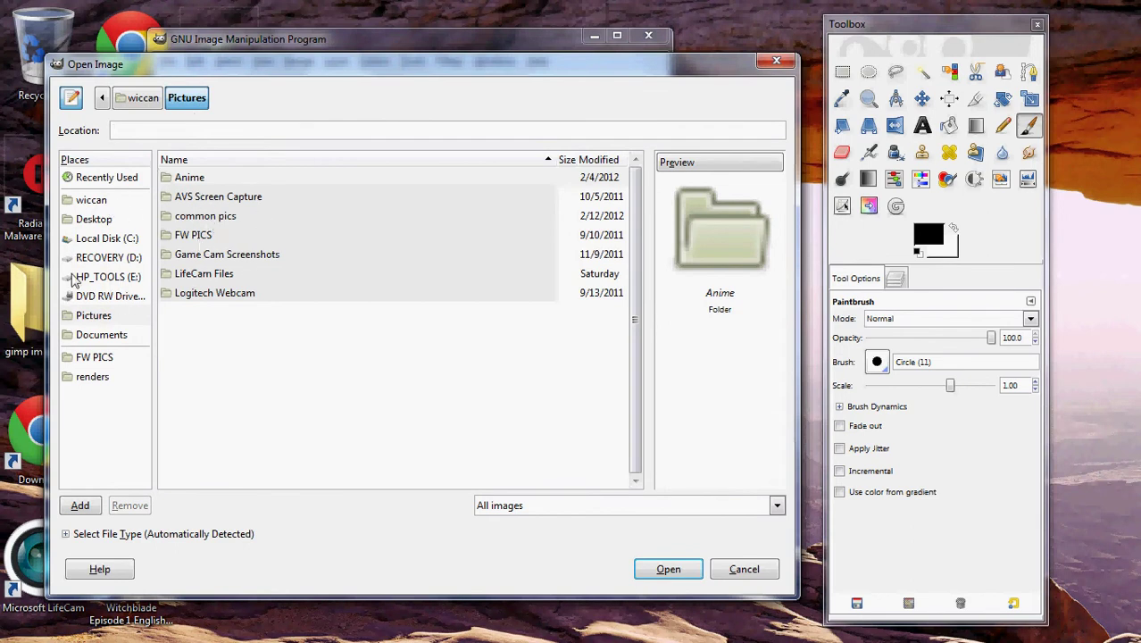
pyautogui.click(98, 222)
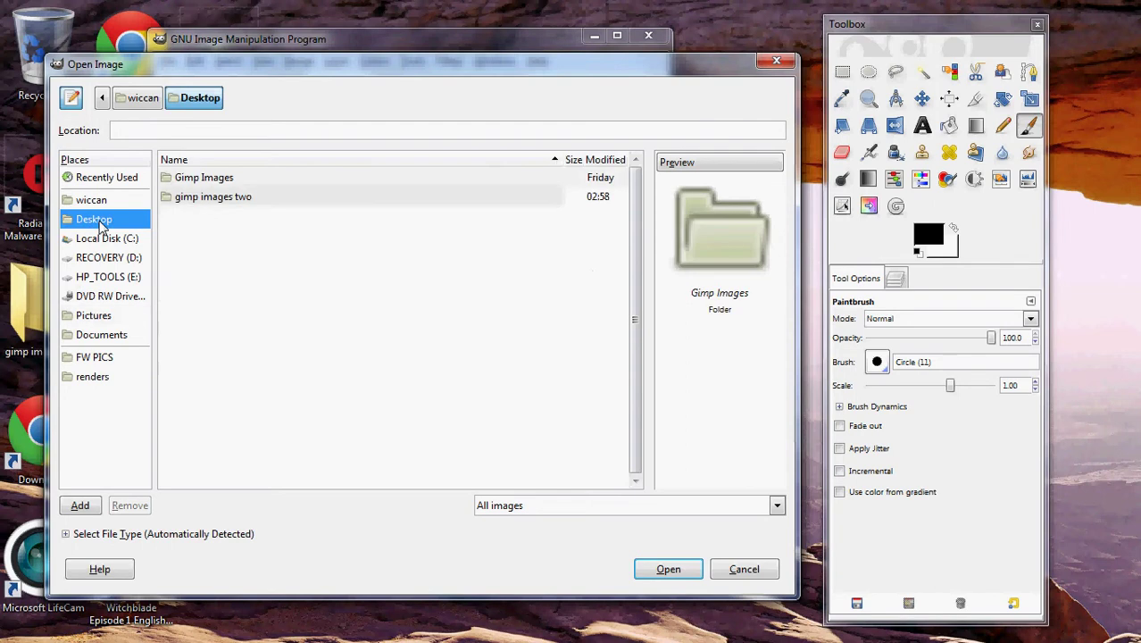
pyautogui.doubleClick(196, 198)
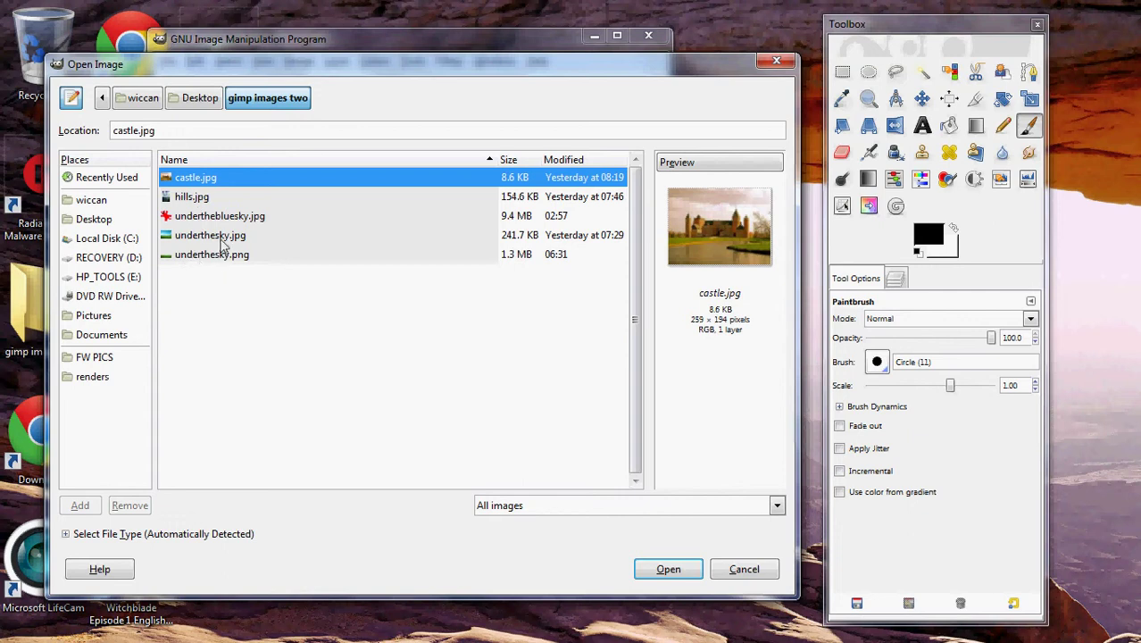
pyautogui.doubleClick(219, 239)
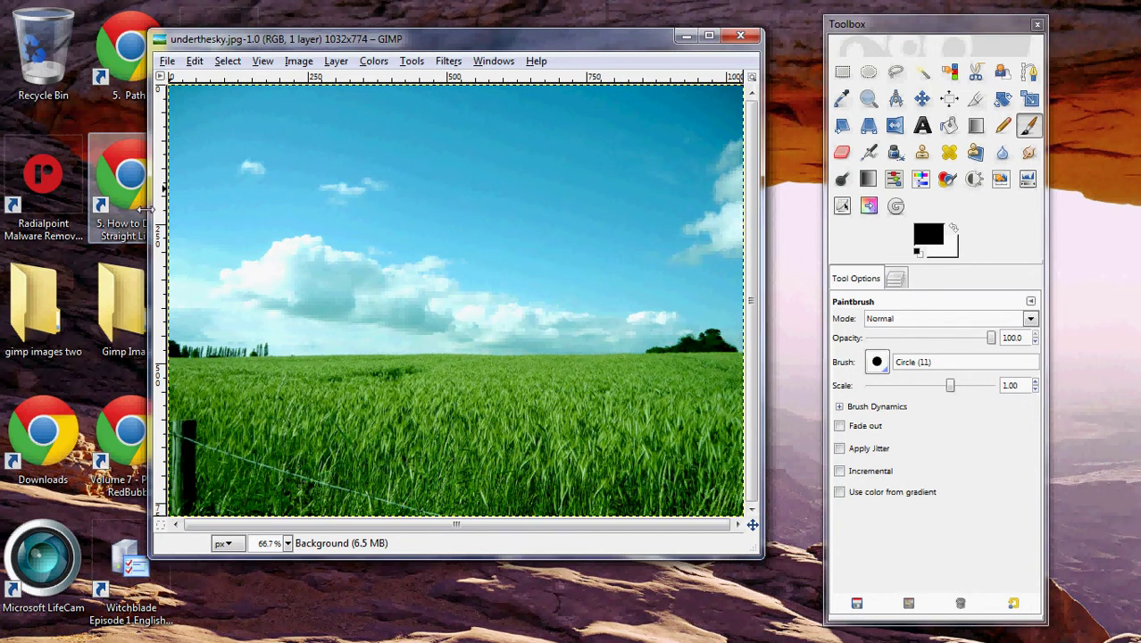
# Step: Enlarge the image window and rectangle-select the sky from the top-left corner to the horizon
pyautogui.moveTo(151, 209); pyautogui.dragTo(63, 209)
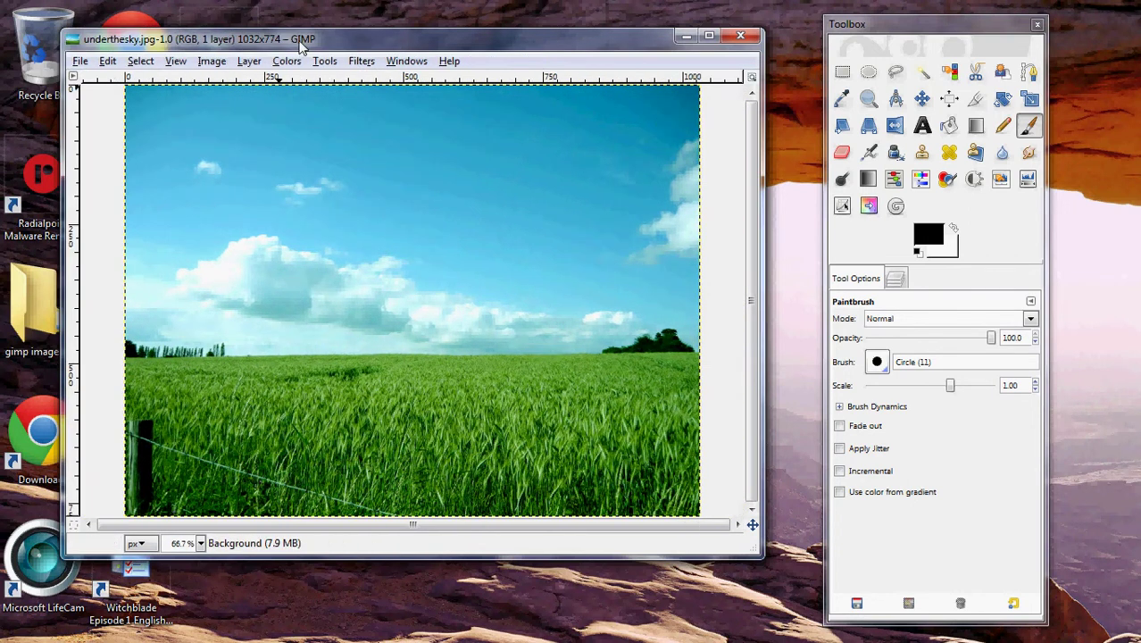
pyautogui.moveTo(305, 8); pyautogui.dragTo(305, 1)
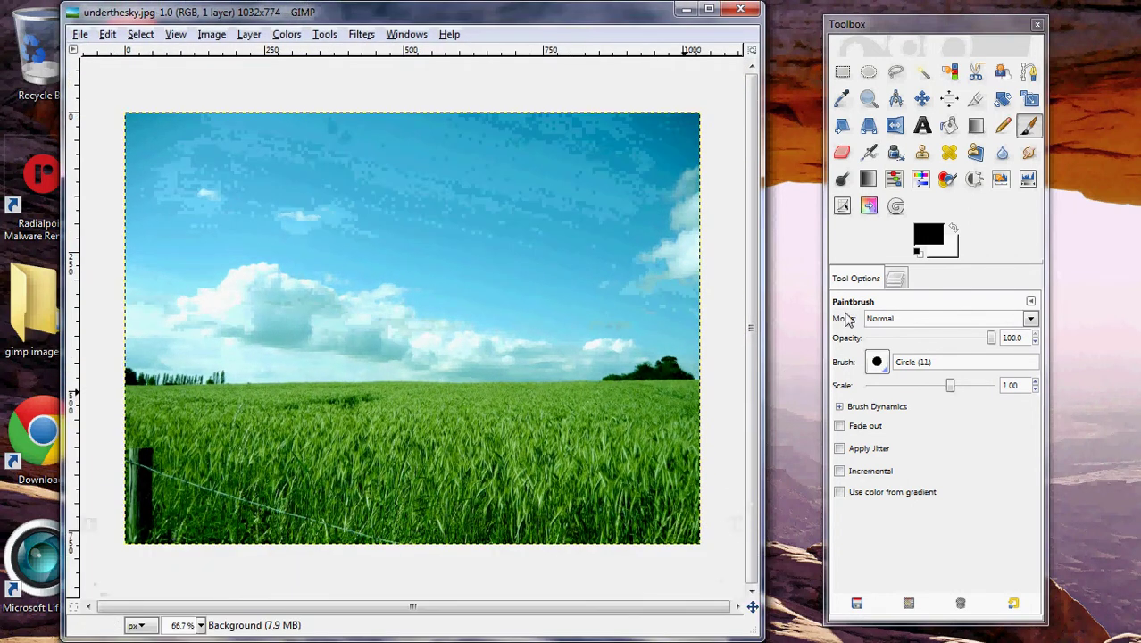
pyautogui.click(843, 73)
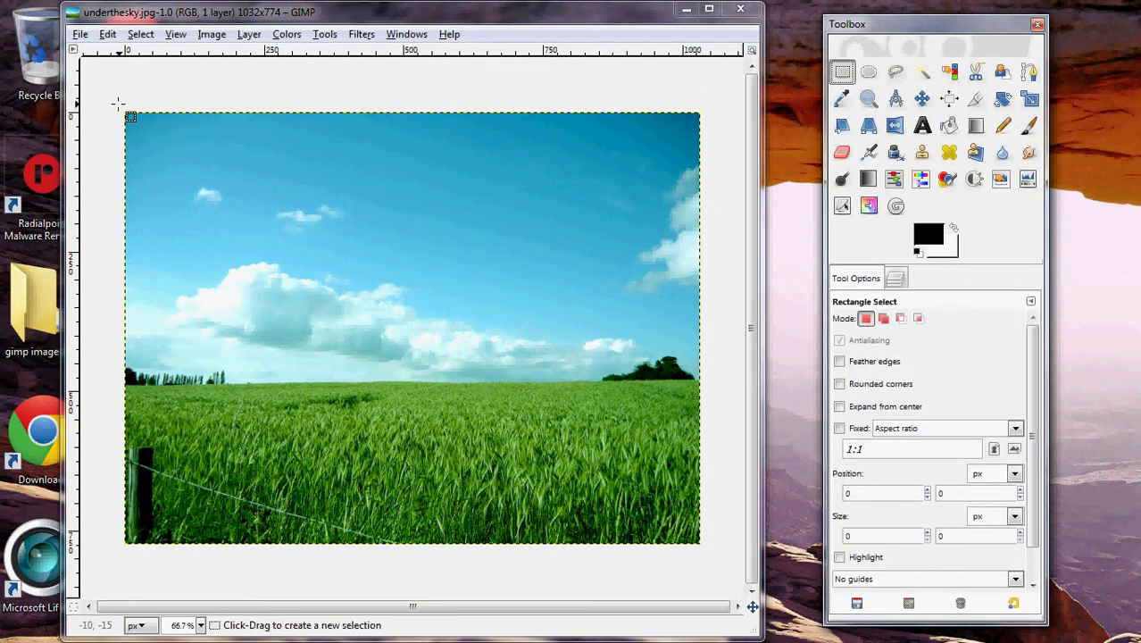
pyautogui.moveTo(104, 100); pyautogui.dragTo(386, 393)
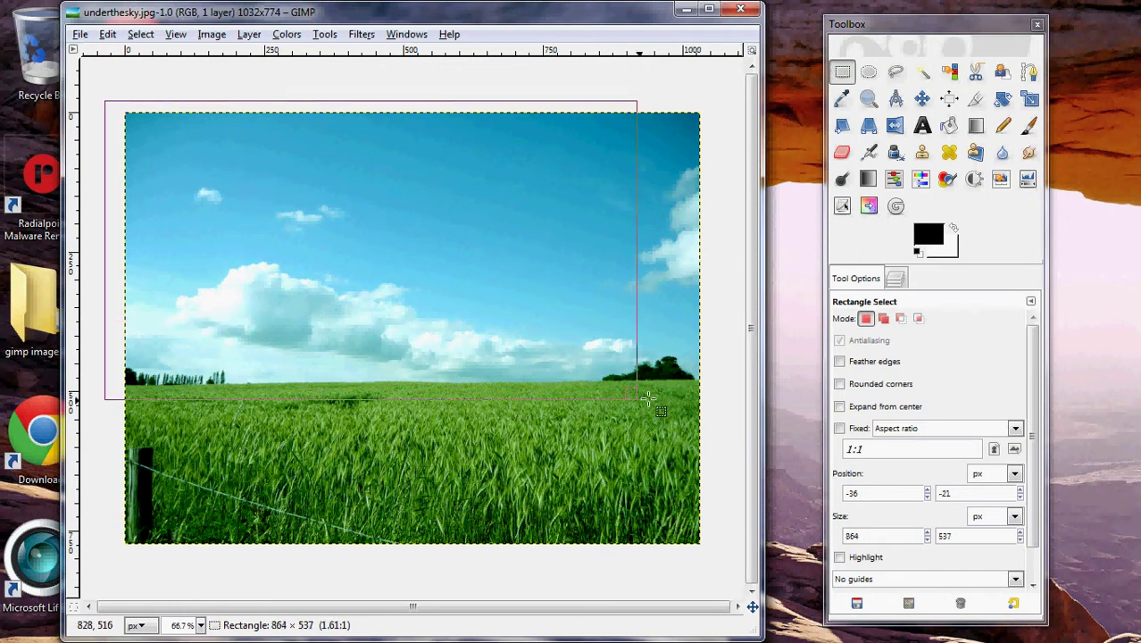
pyautogui.moveTo(387, 393); pyautogui.dragTo(705, 388)
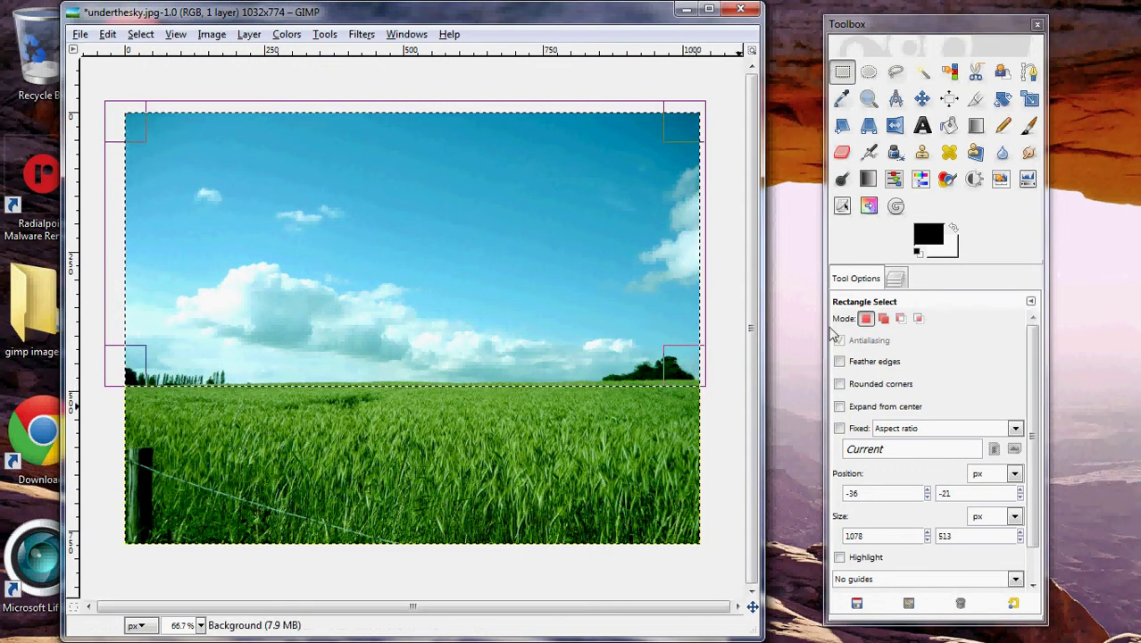
# Step: Add an alpha channel to the Background layer and delete the selected sky to transparency
pyautogui.click(895, 282)
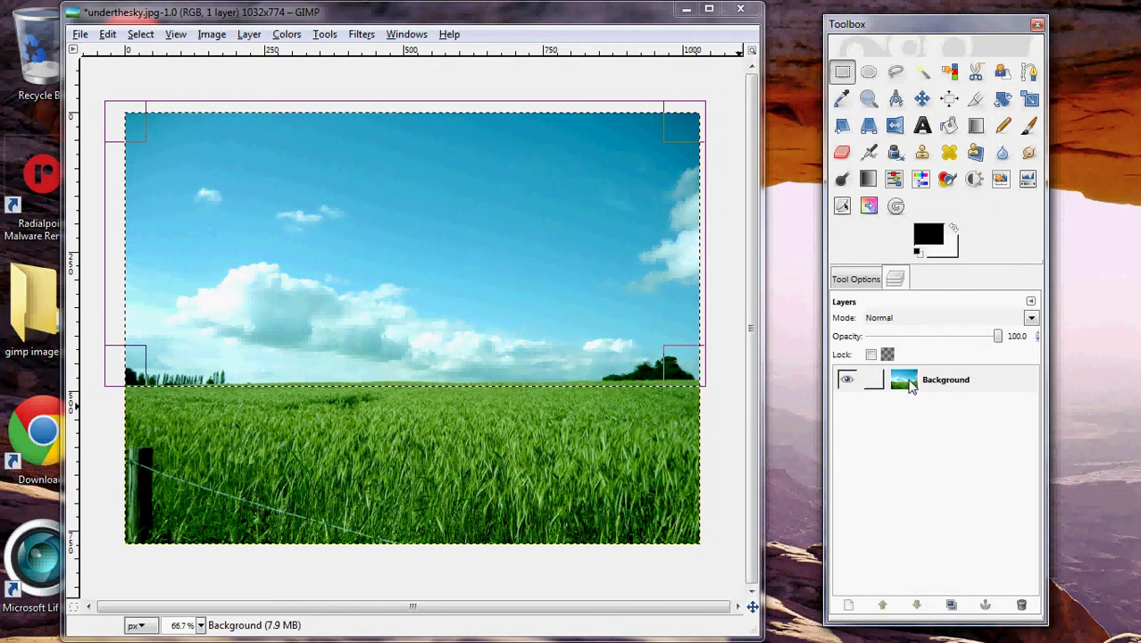
pyautogui.rightClick(911, 387)
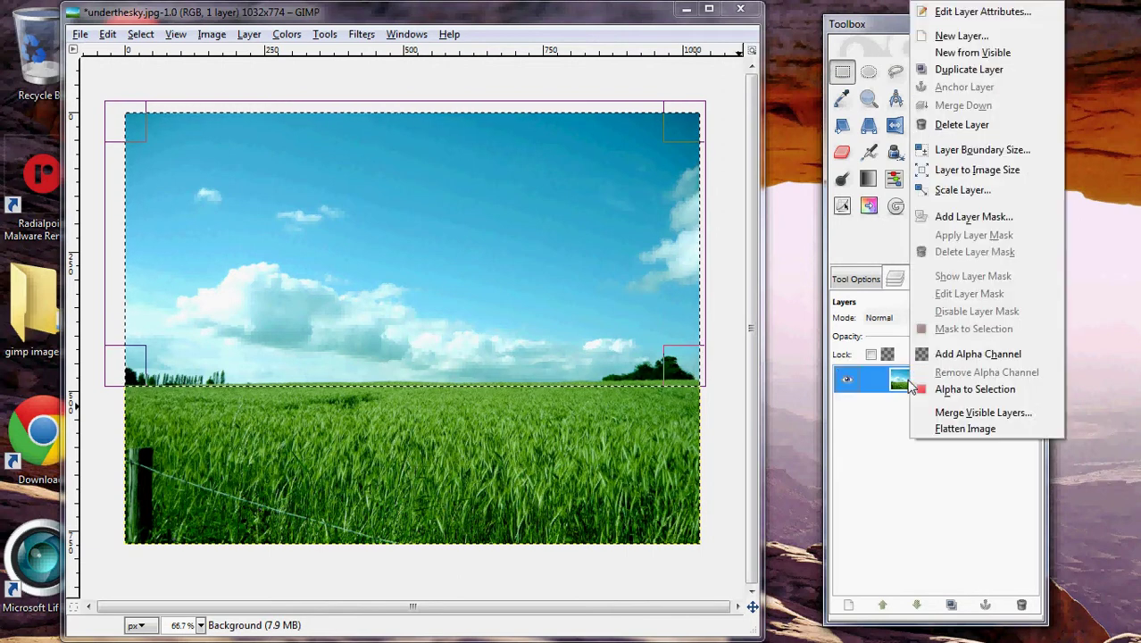
pyautogui.click(951, 357)
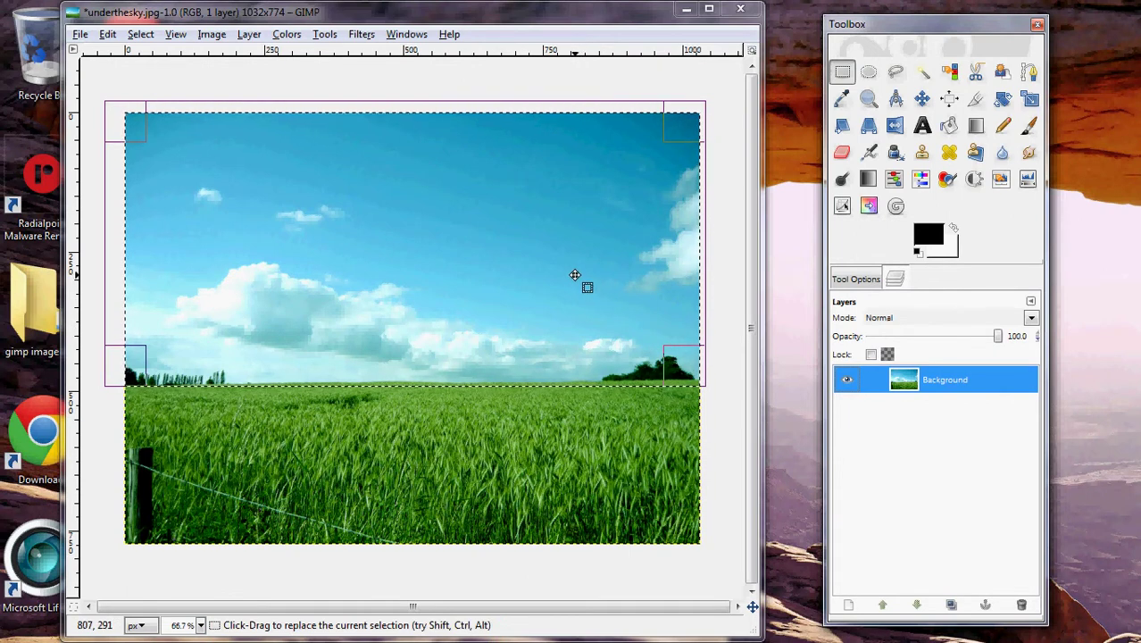
pyautogui.press('Delete')
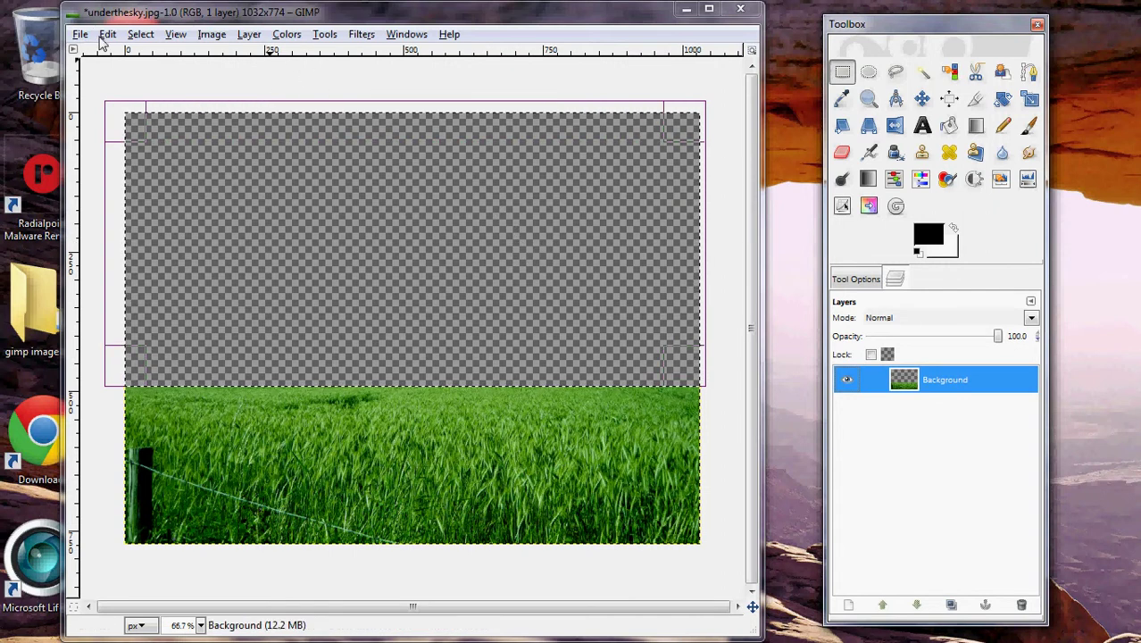
# Step: Clear the selection and set the Paintbrush to the Untitled#2 brush shape
pyautogui.click(136, 35)
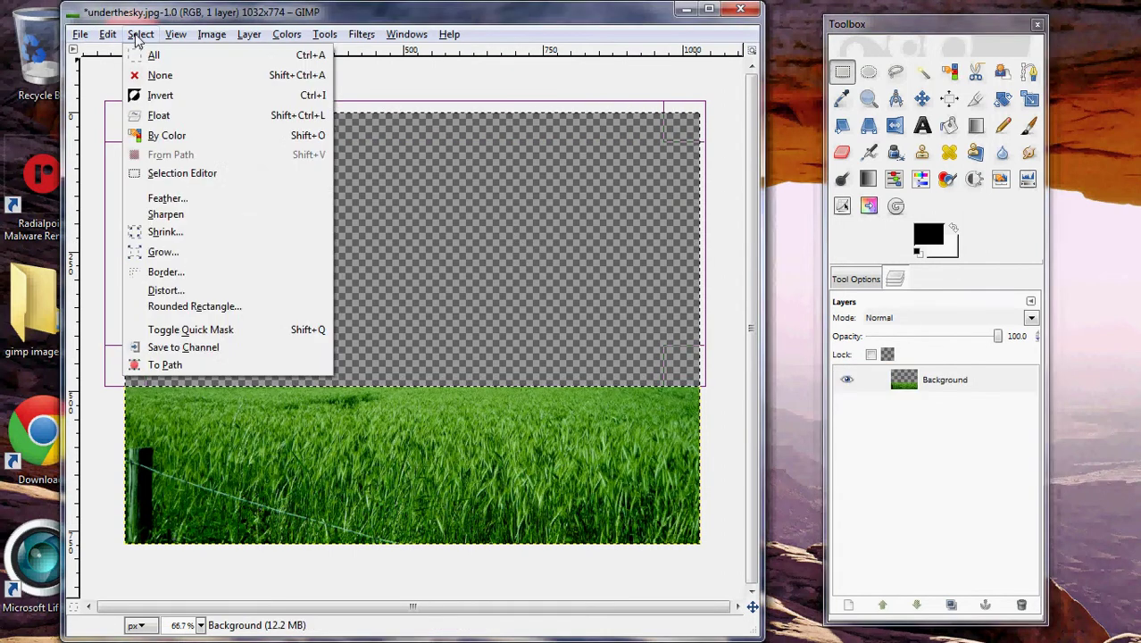
pyautogui.click(156, 74)
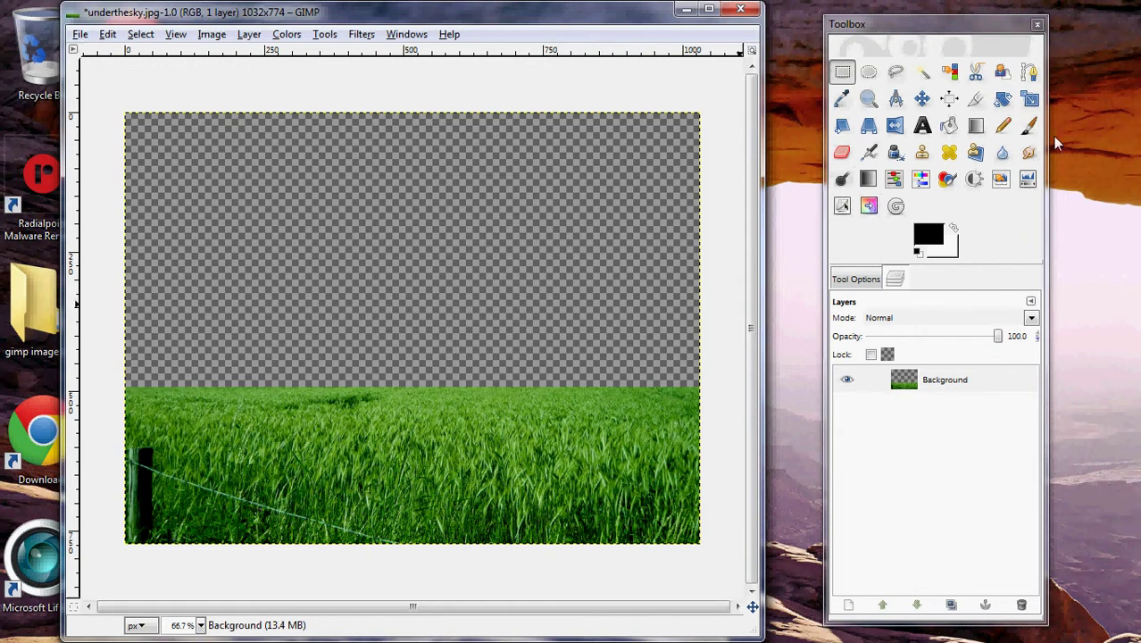
pyautogui.click(1029, 127)
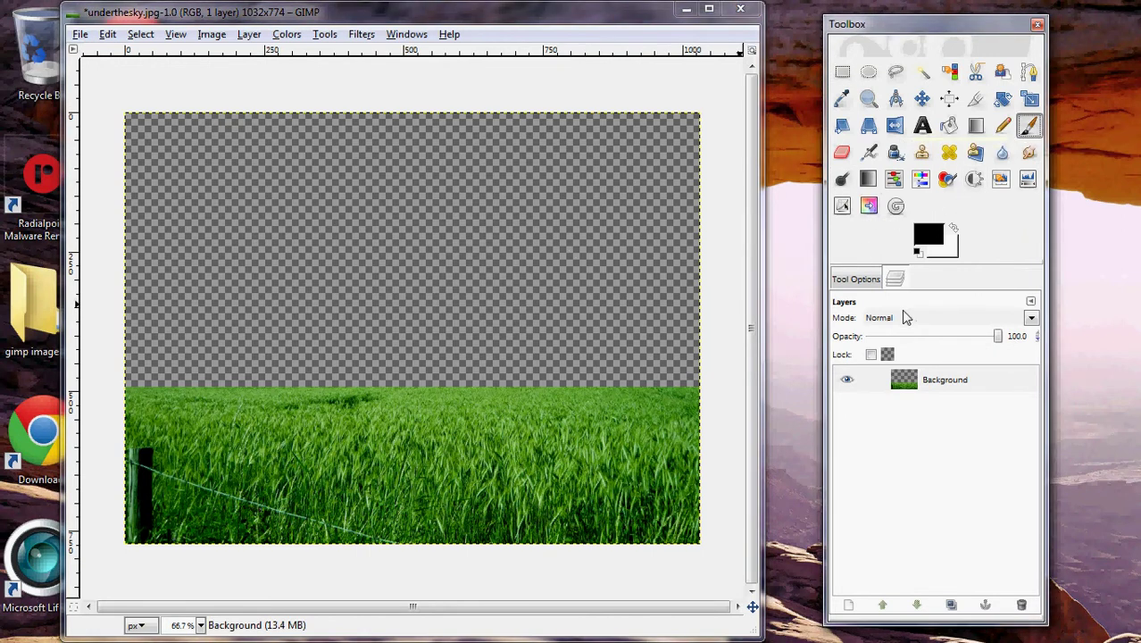
pyautogui.click(855, 278)
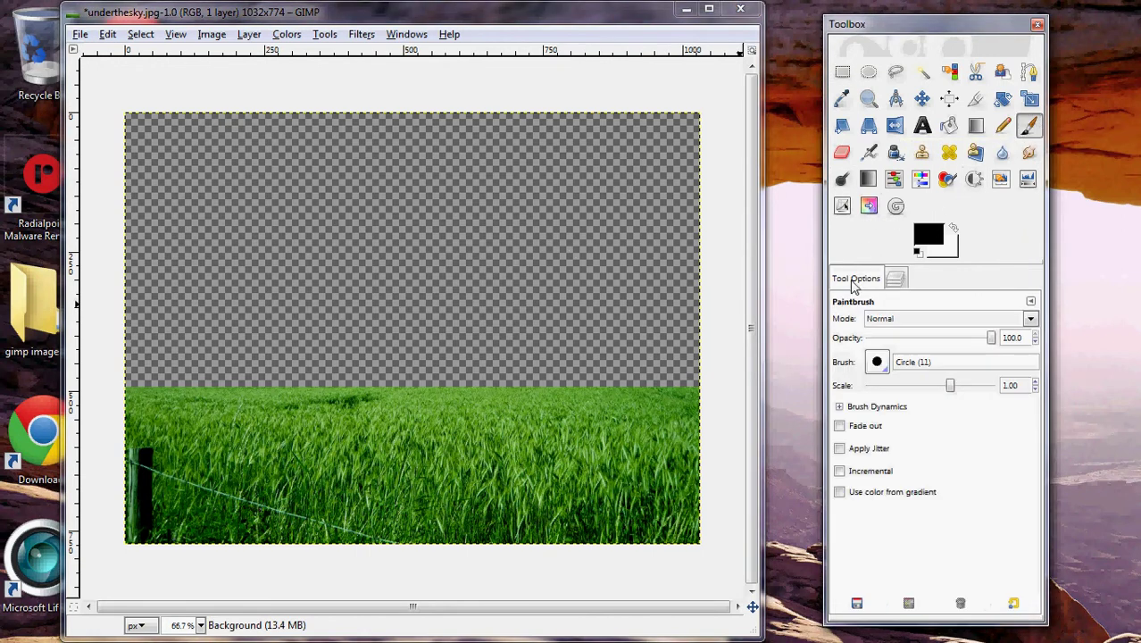
pyautogui.click(878, 363)
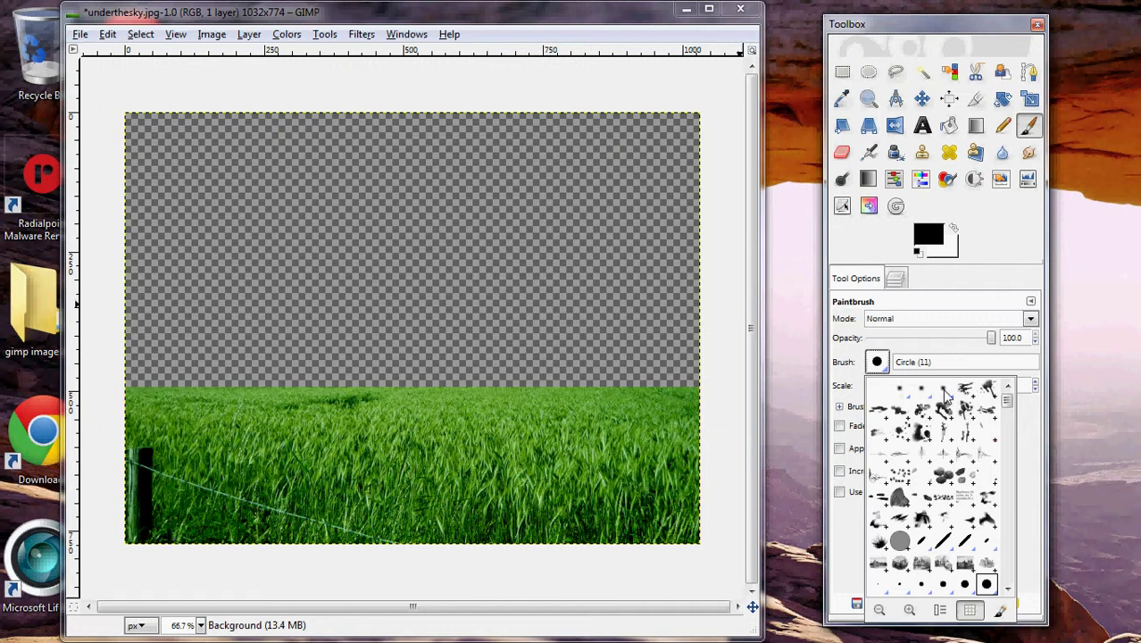
pyautogui.click(944, 391)
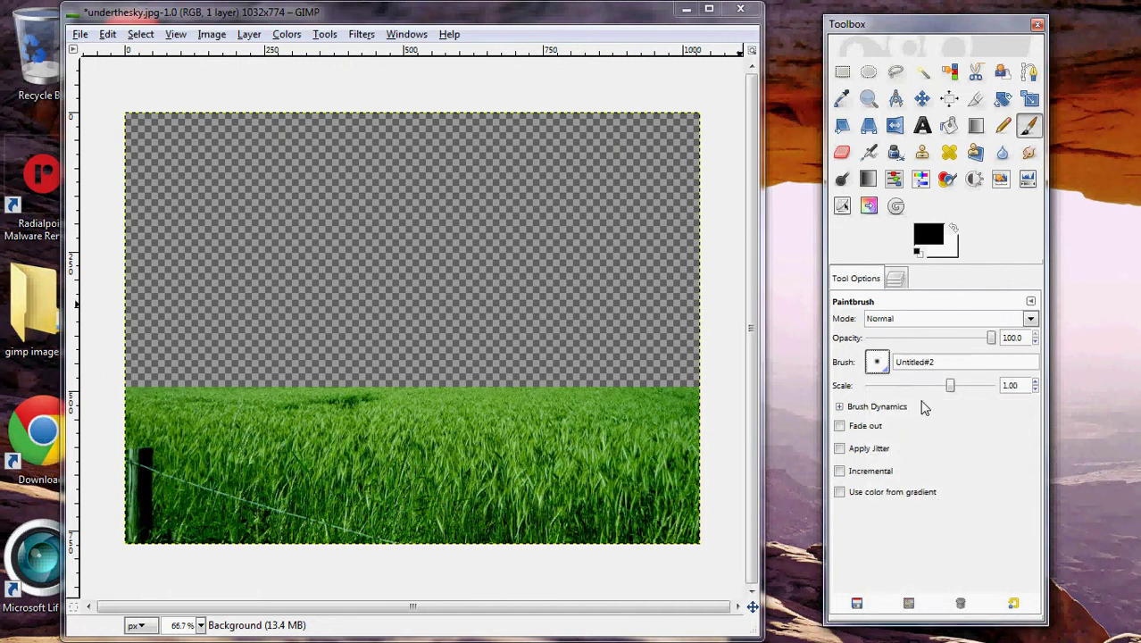
# Step: Enlarge the Eraser and erase along the grass's top edge with the Untitled#2 brush
pyautogui.click(843, 155)
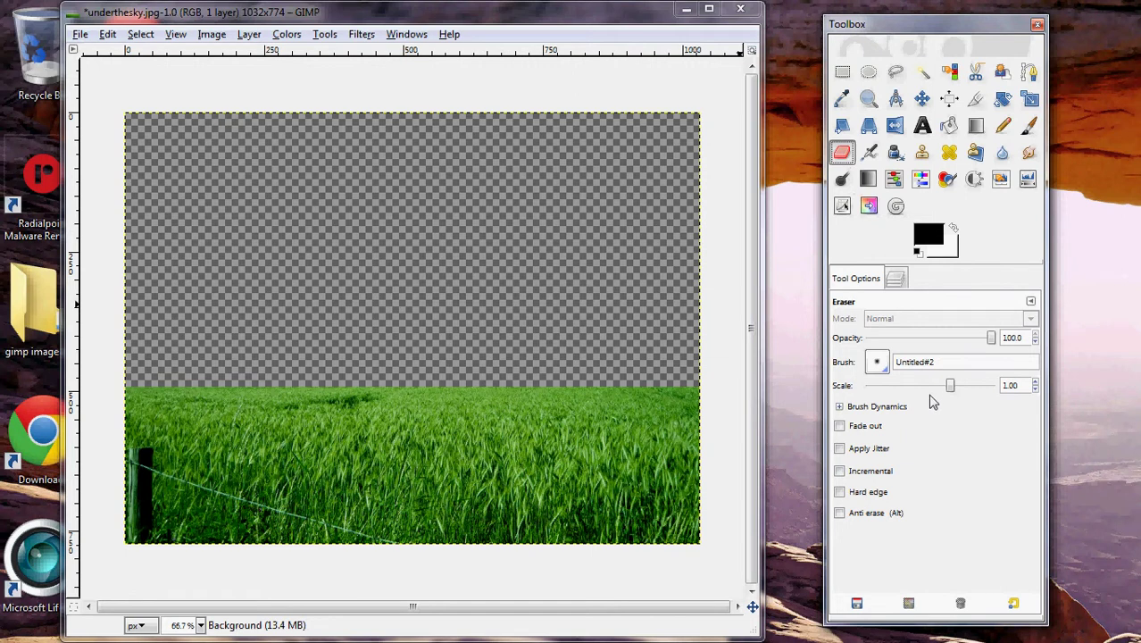
pyautogui.moveTo(994, 343)
pyautogui.mouseDown()
pyautogui.moveTo(924, 339)
pyautogui.moveTo(1004, 349)
pyautogui.mouseUp()
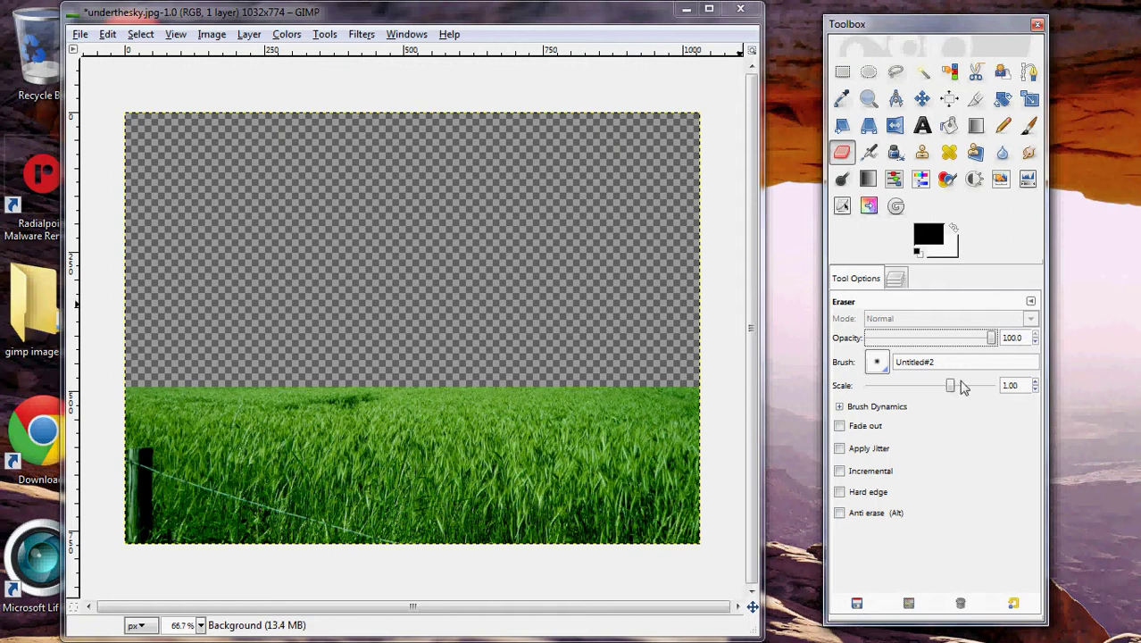
pyautogui.moveTo(953, 387); pyautogui.dragTo(994, 396)
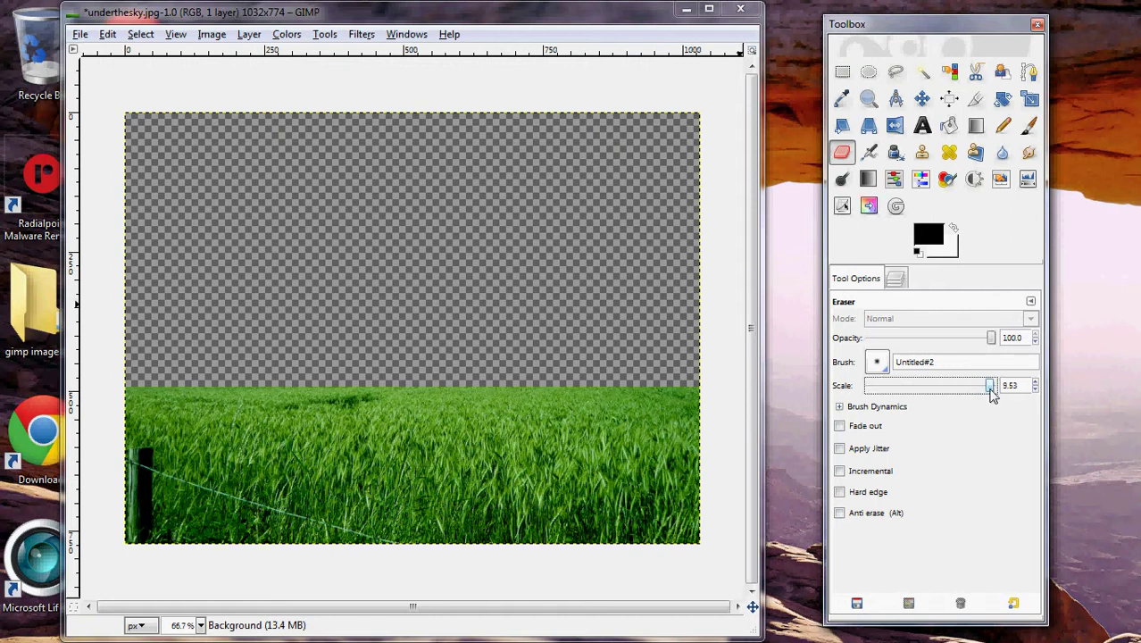
pyautogui.click(689, 381)
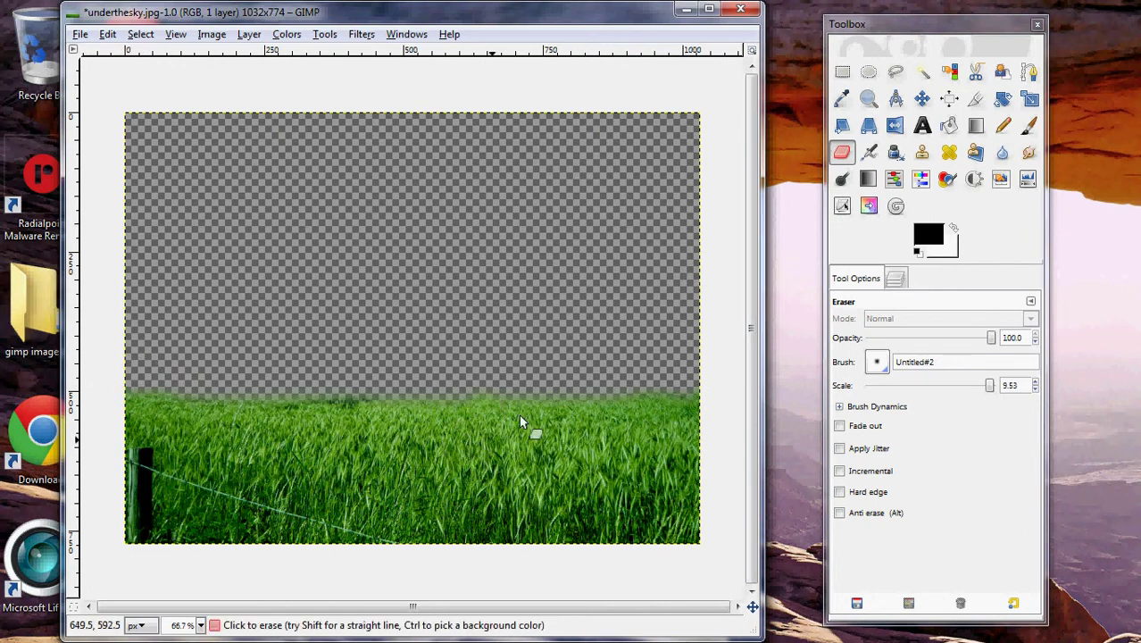
# Step: Save the image as underthesky.png, replacing the existing file and accepting the PNG settings
pyautogui.click(79, 36)
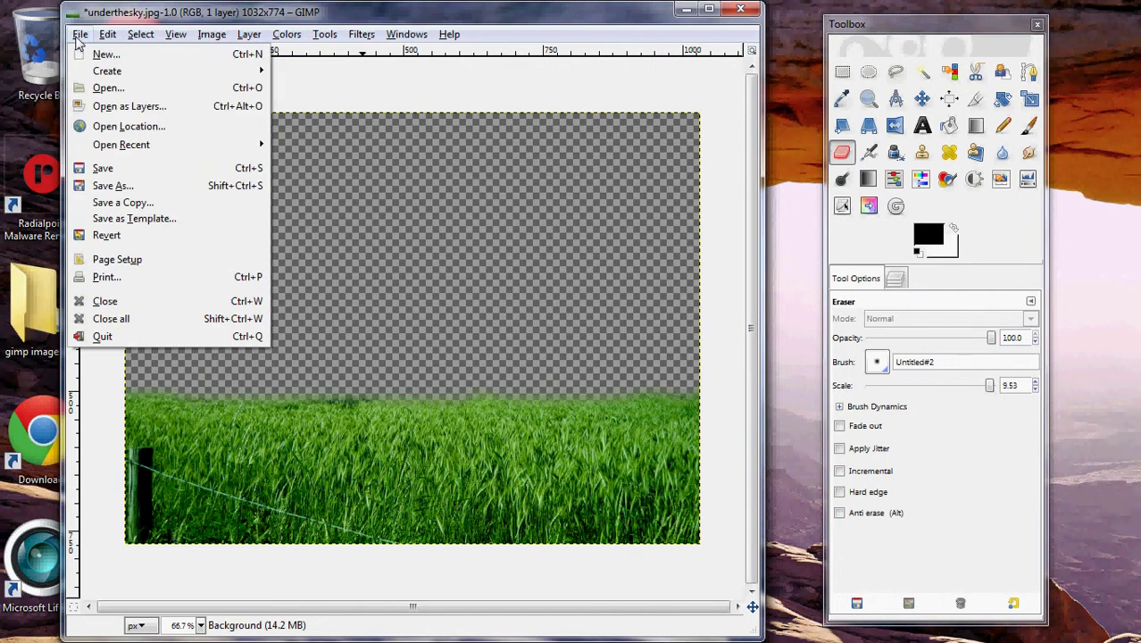
pyautogui.click(111, 186)
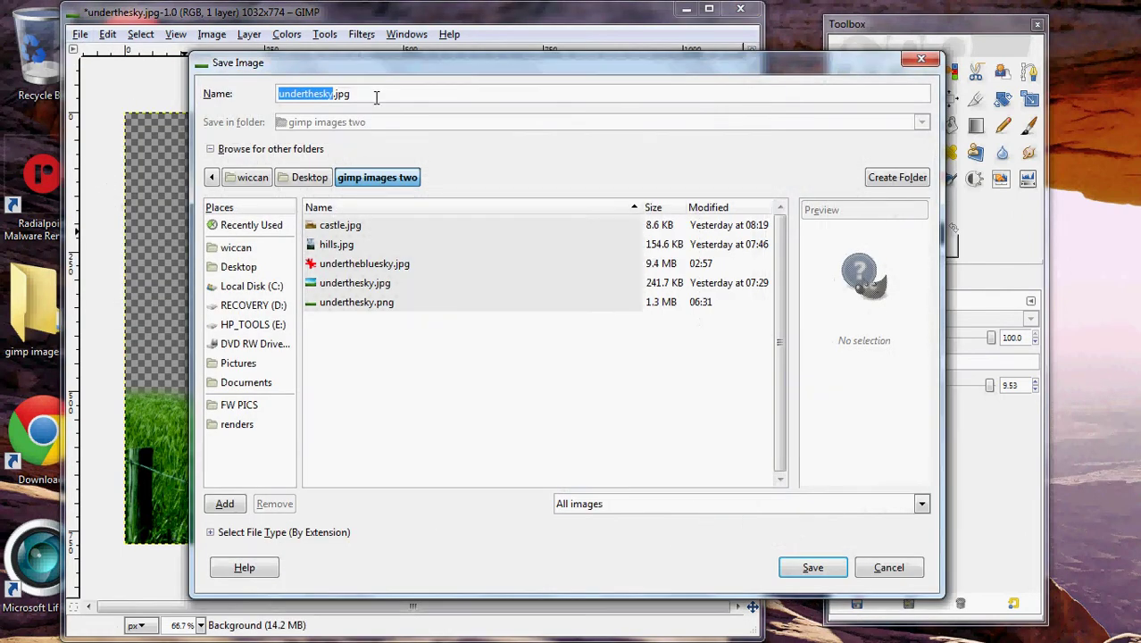
pyautogui.click(376, 98)
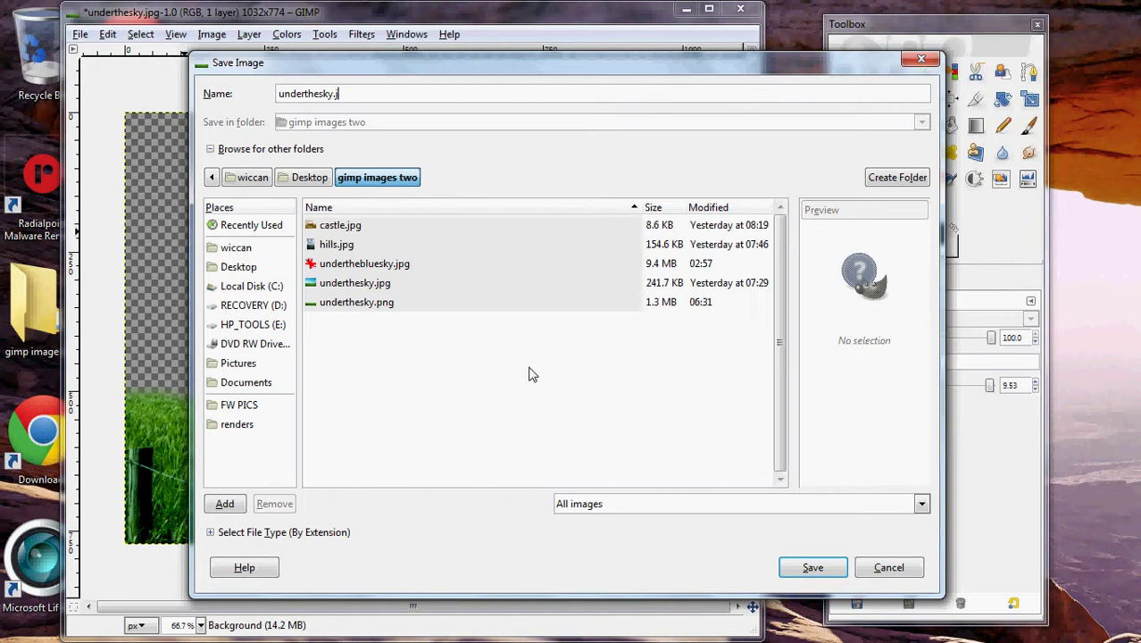
pyautogui.press('BackSpace')
pyautogui.write('png')
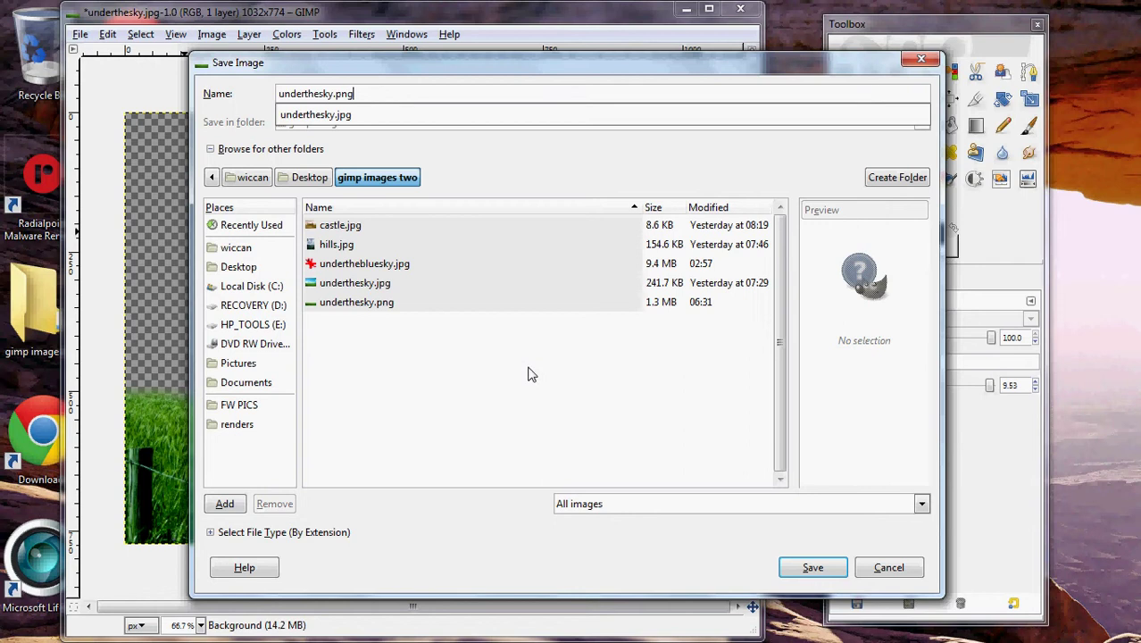
pyautogui.click(810, 572)
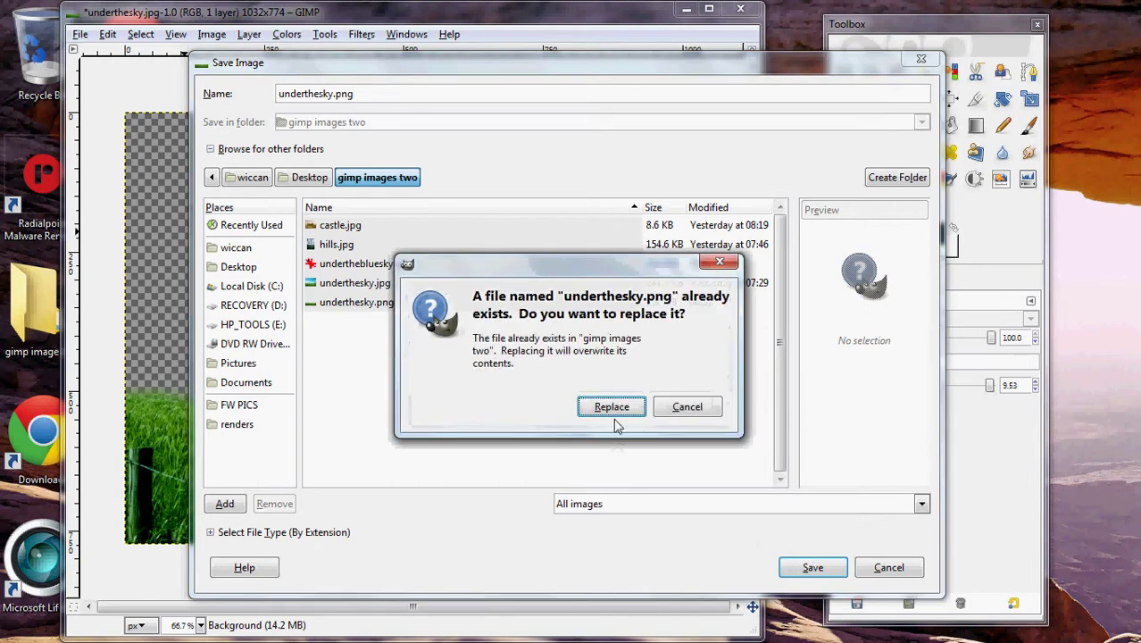
pyautogui.click(612, 408)
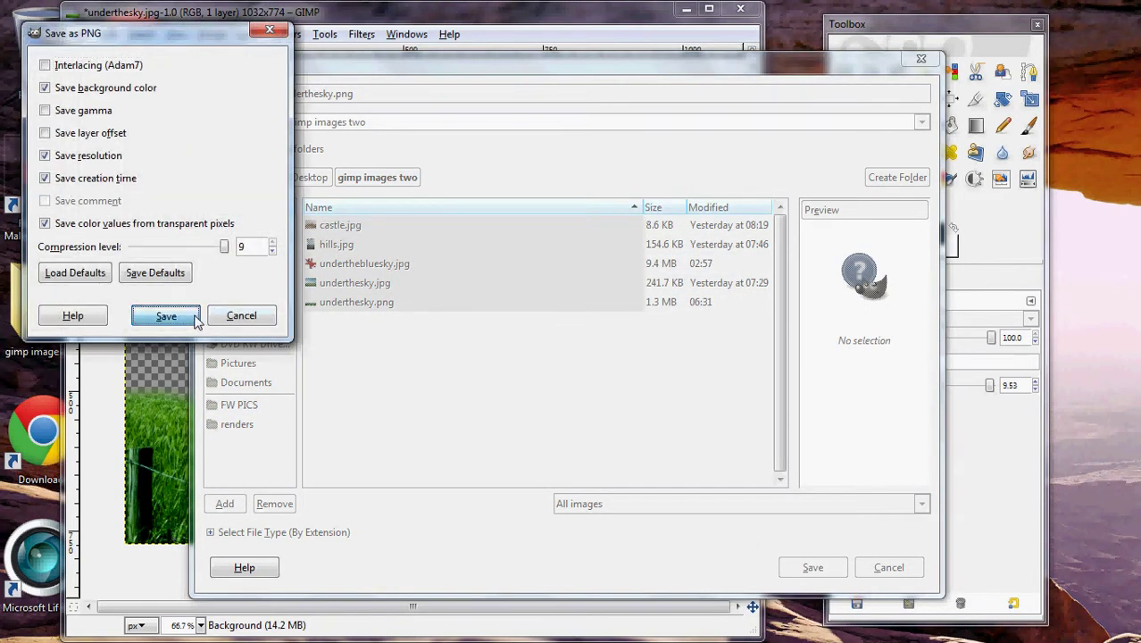
pyautogui.click(167, 316)
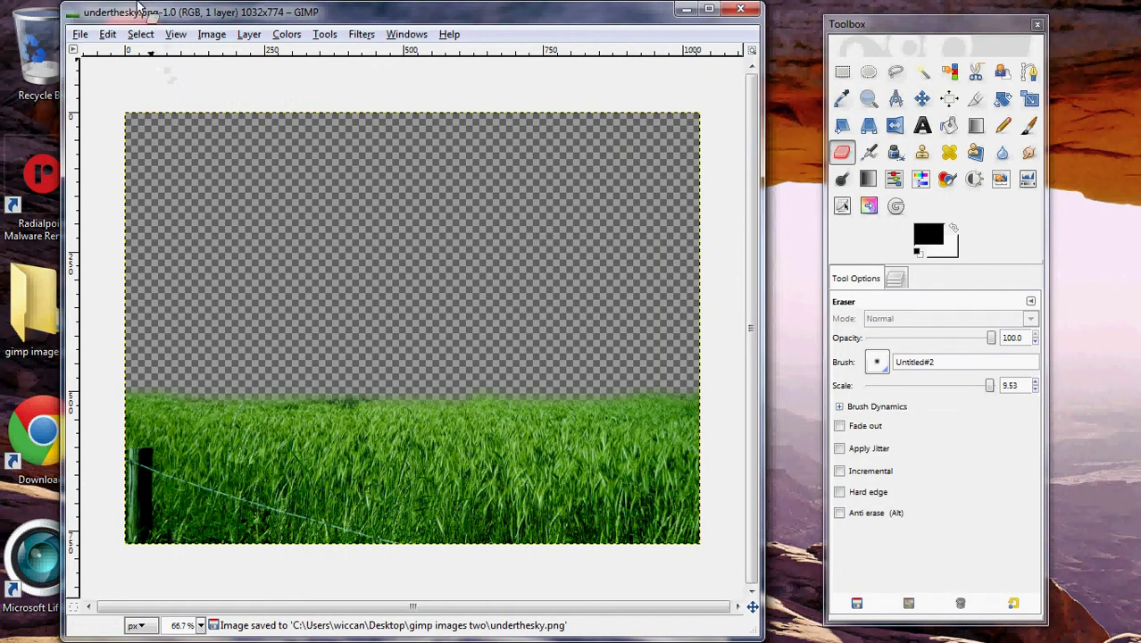
# Step: Close the grass image window
pyautogui.click(80, 39)
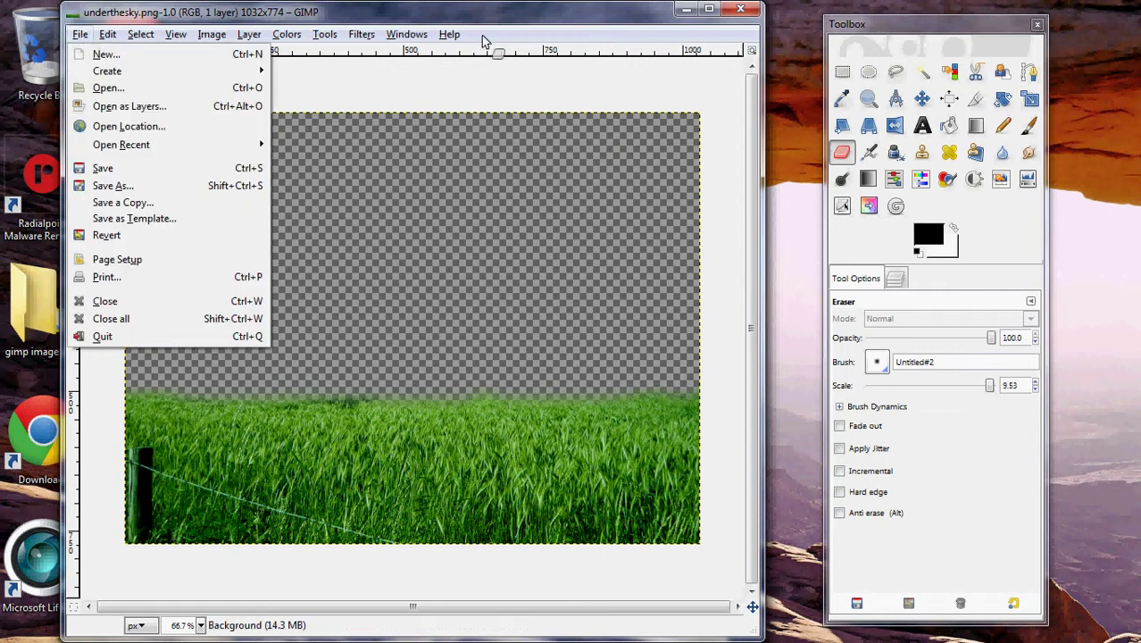
pyautogui.press('Left')
pyautogui.click(738, 11)
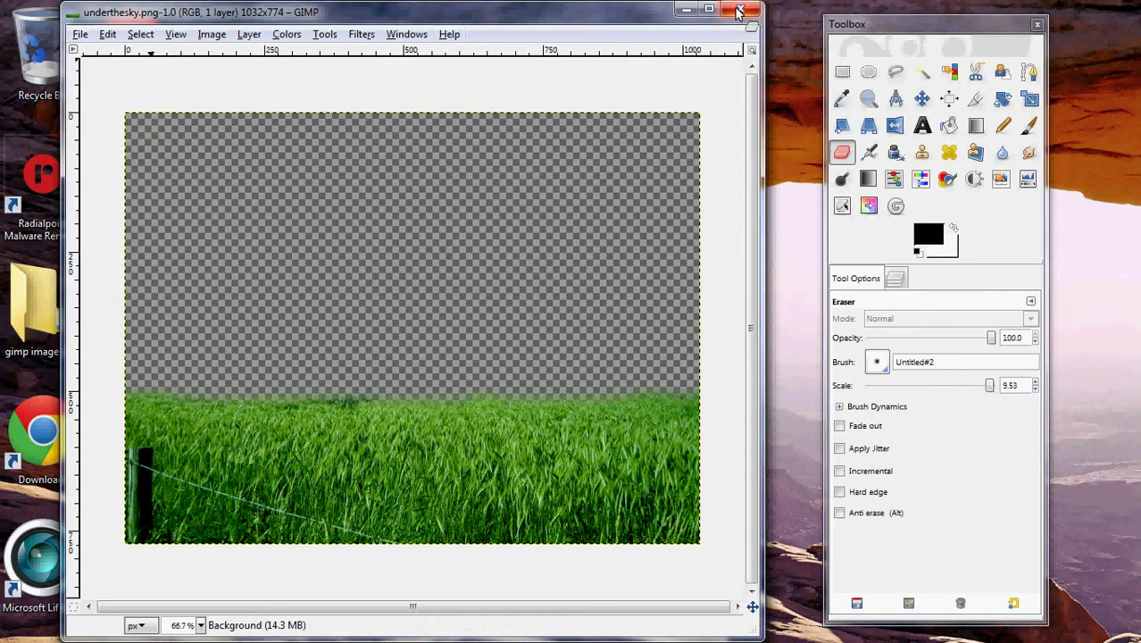
pyautogui.click(737, 11)
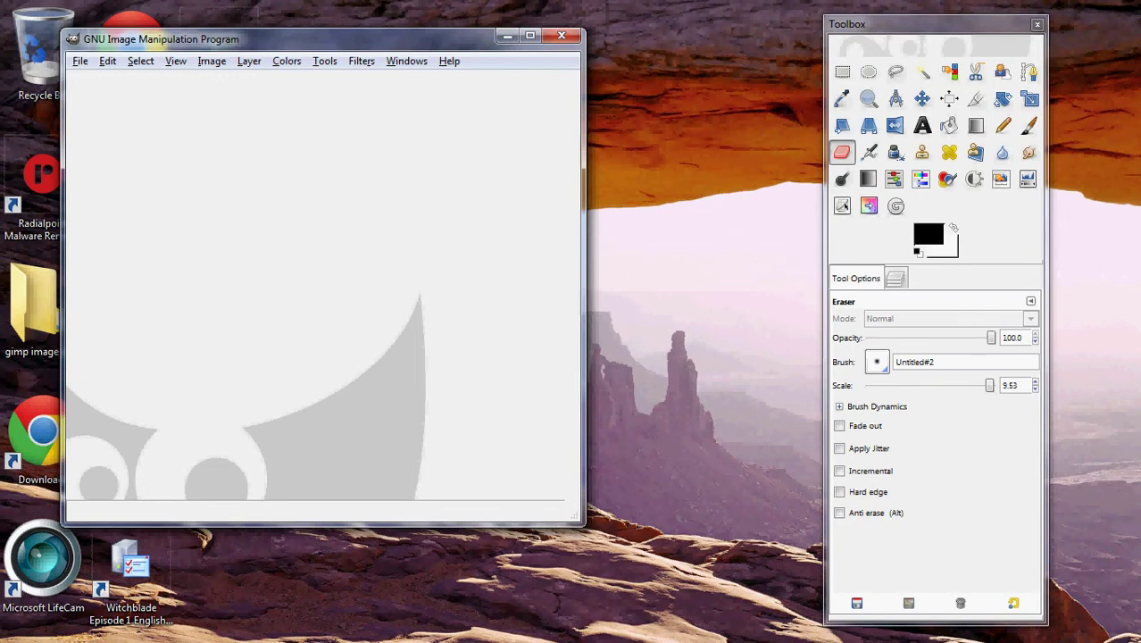
# Step: Open hills.jpg from the 'gimp images two' folder
pyautogui.hotkey('alt', 'f')
pyautogui.press('Down')
pyautogui.press('Down')
pyautogui.press('Down')
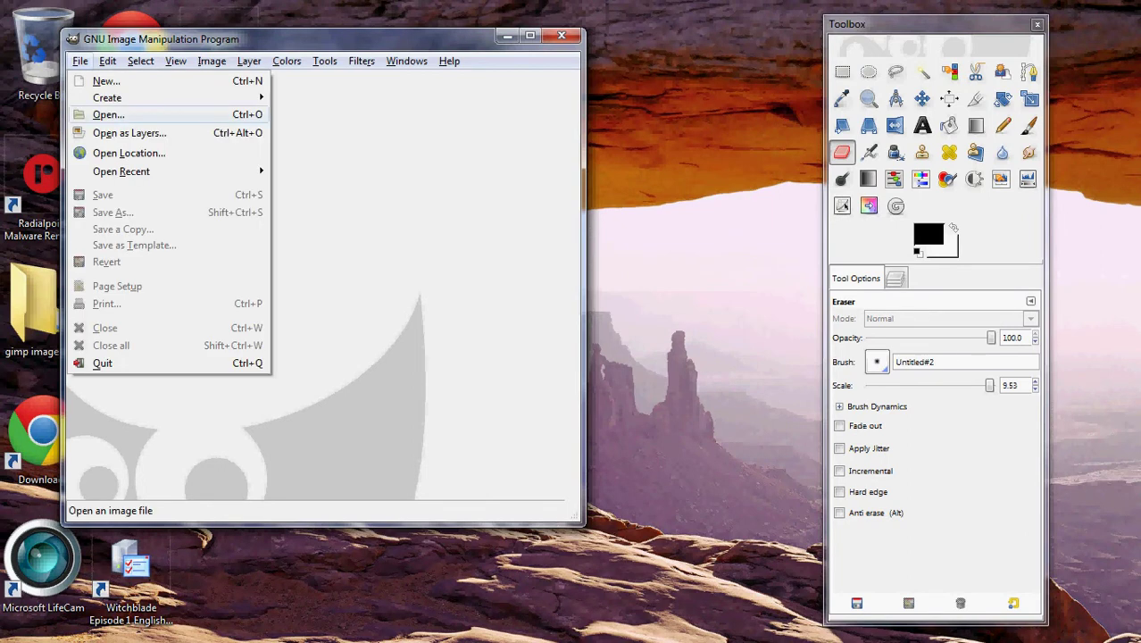
pyautogui.press('Return')
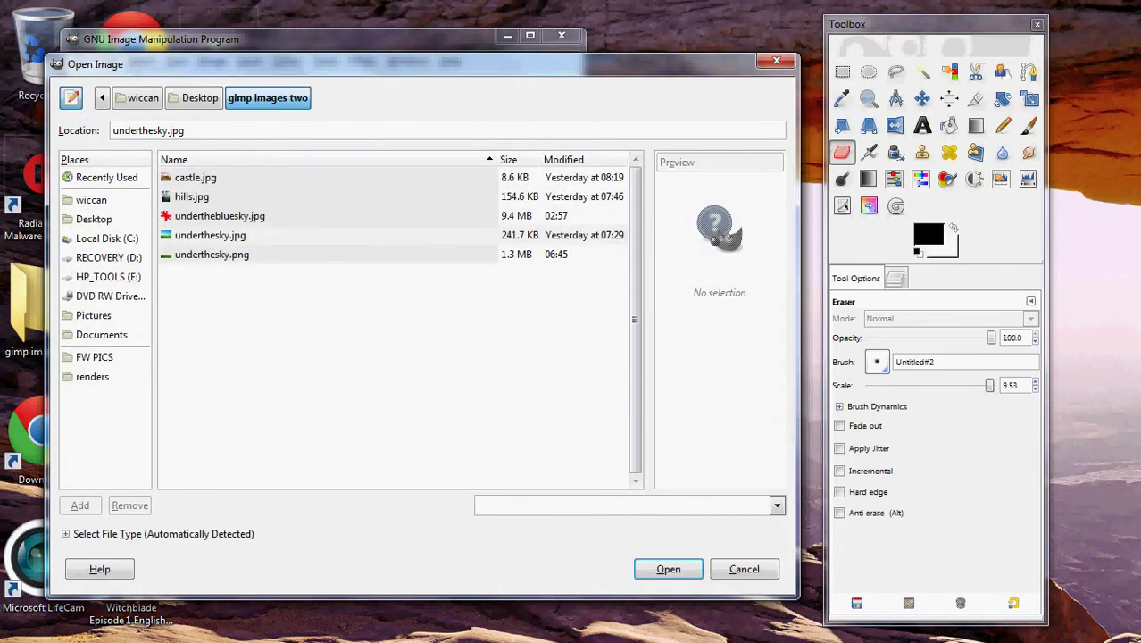
pyautogui.press('Down')
pyautogui.press('Down')
pyautogui.press('Return')
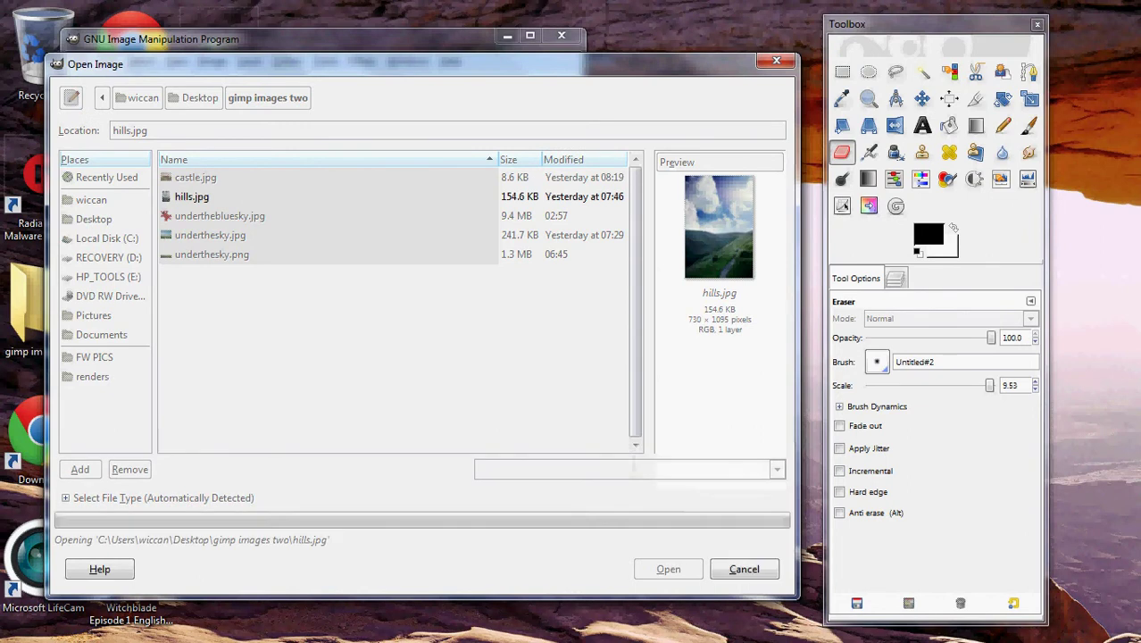
pyautogui.hotkey('alt', 'f')
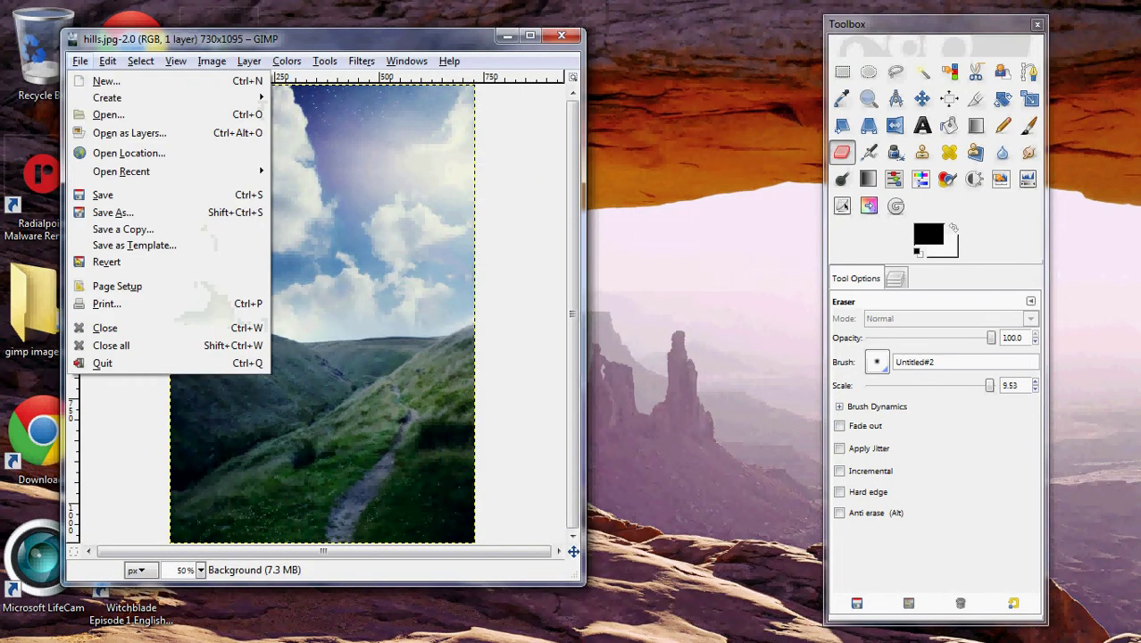
# Step: Add underthesky.png as a layer over the hills photo with Open as Layers
pyautogui.press('Down')
pyautogui.press('Down')
pyautogui.press('Down')
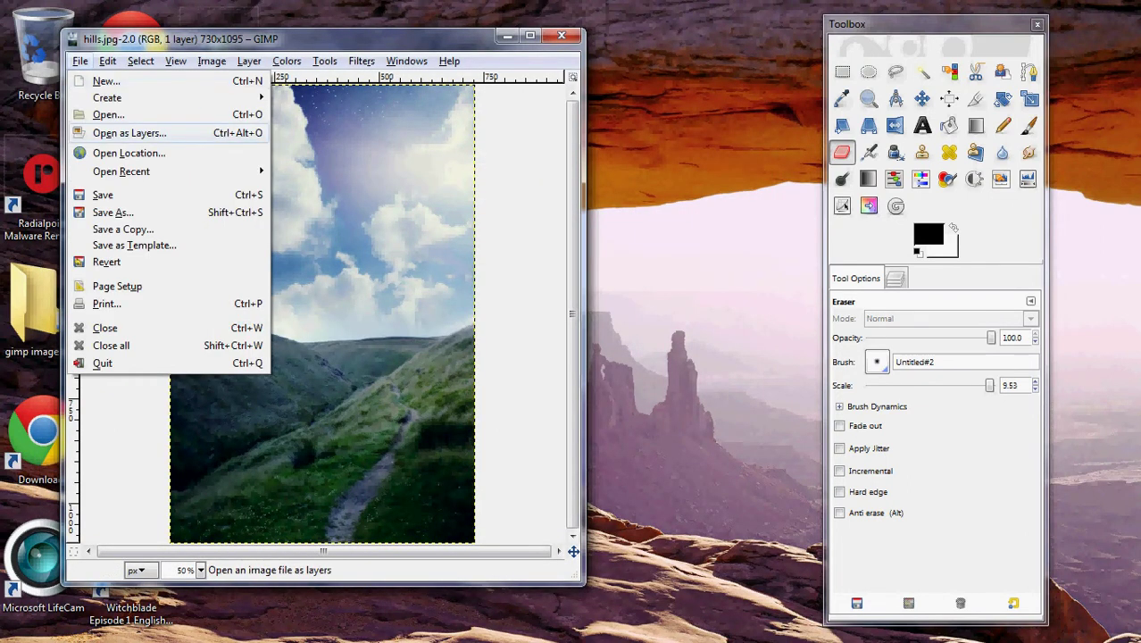
pyautogui.press('Return')
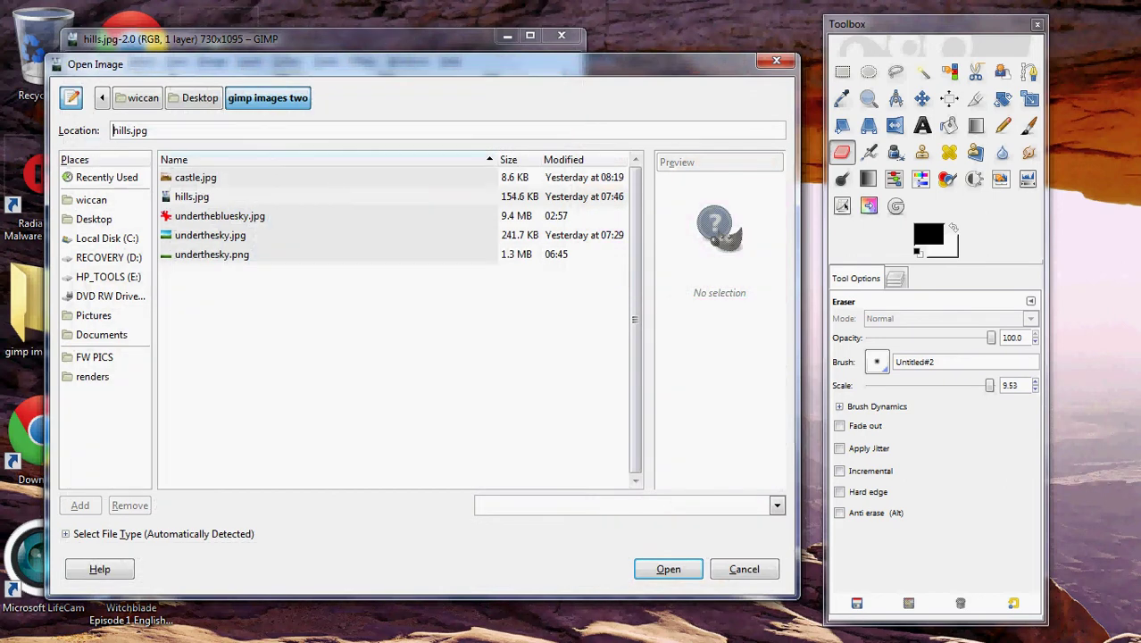
pyautogui.press('End')
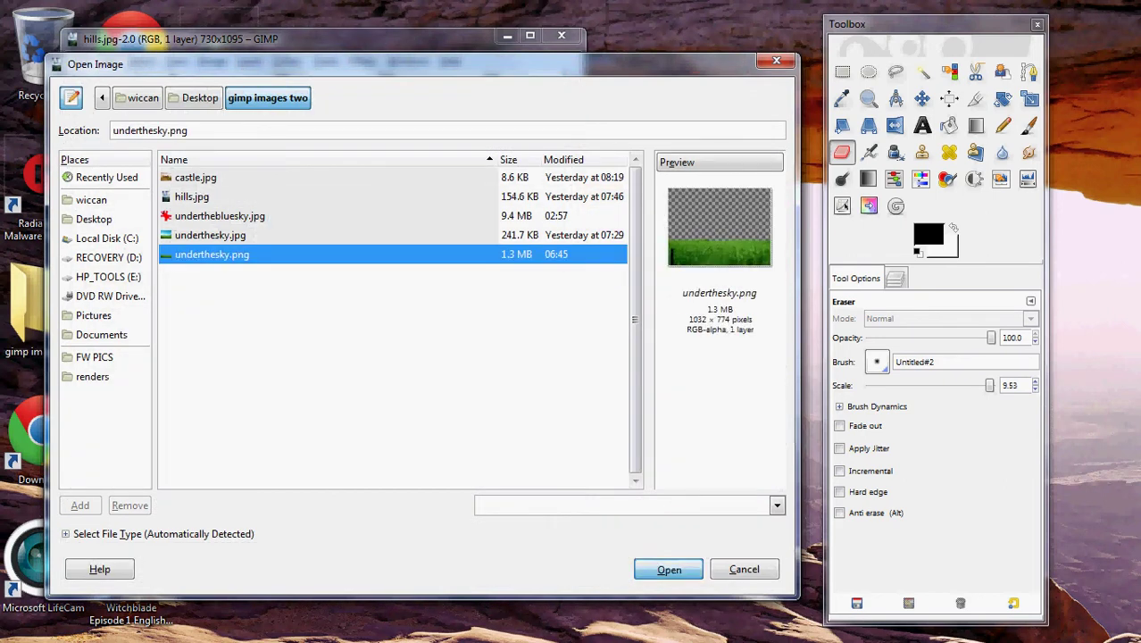
pyautogui.press('Return')
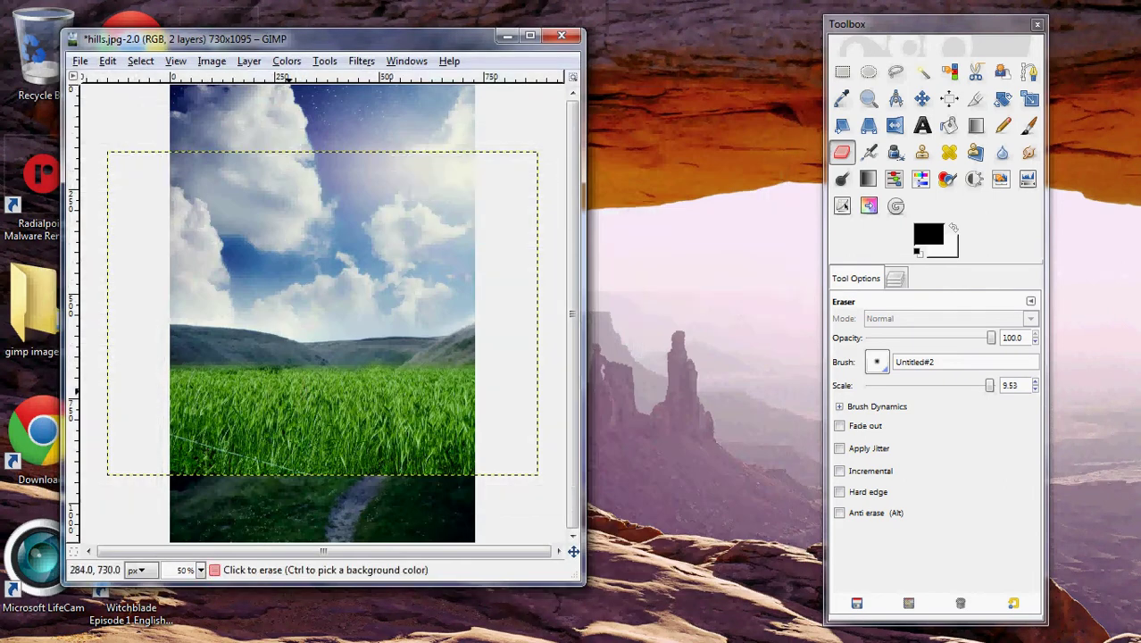
# Step: Drag the grass layer with the Move tool so it covers the hills below the valley
pyautogui.click(922, 99)
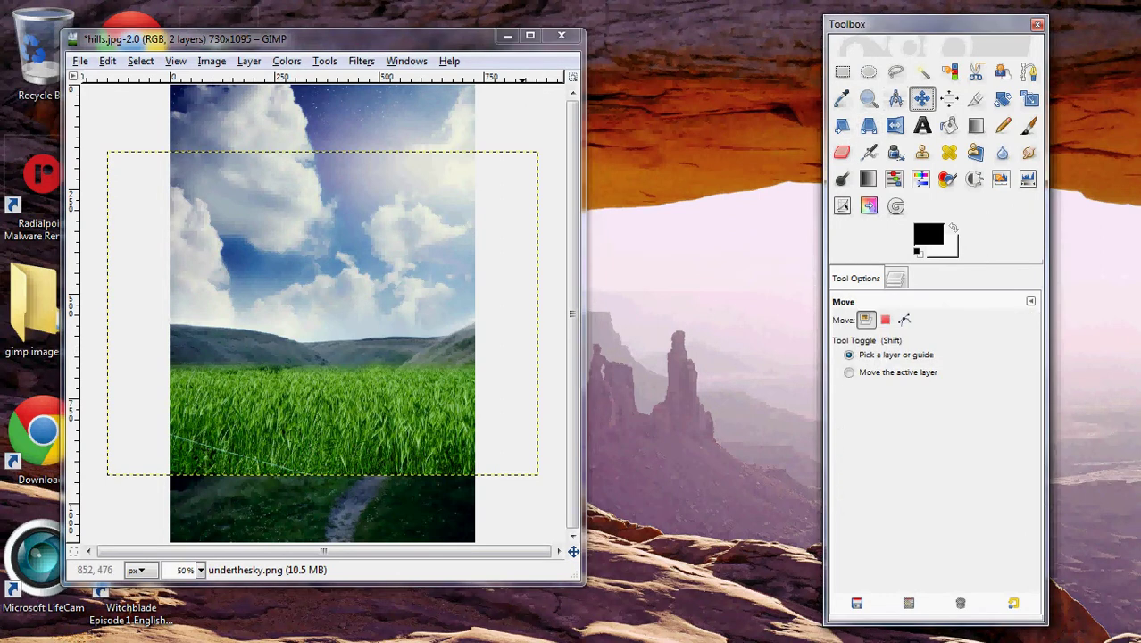
pyautogui.moveTo(358, 420); pyautogui.dragTo(358, 340)
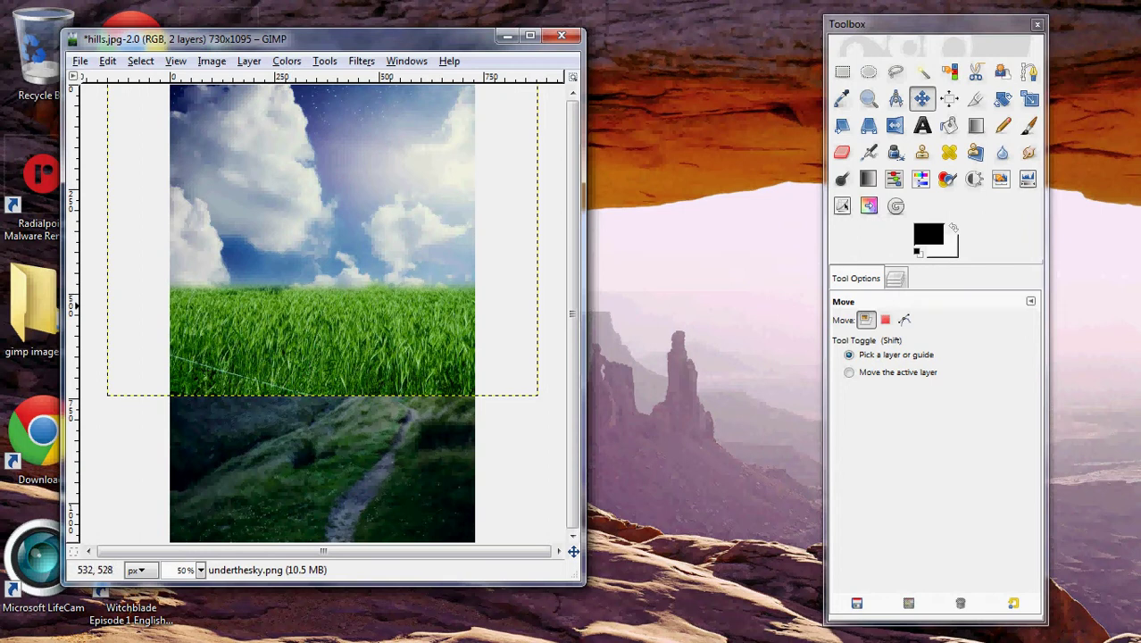
pyautogui.moveTo(323, 228); pyautogui.dragTo(311, 322)
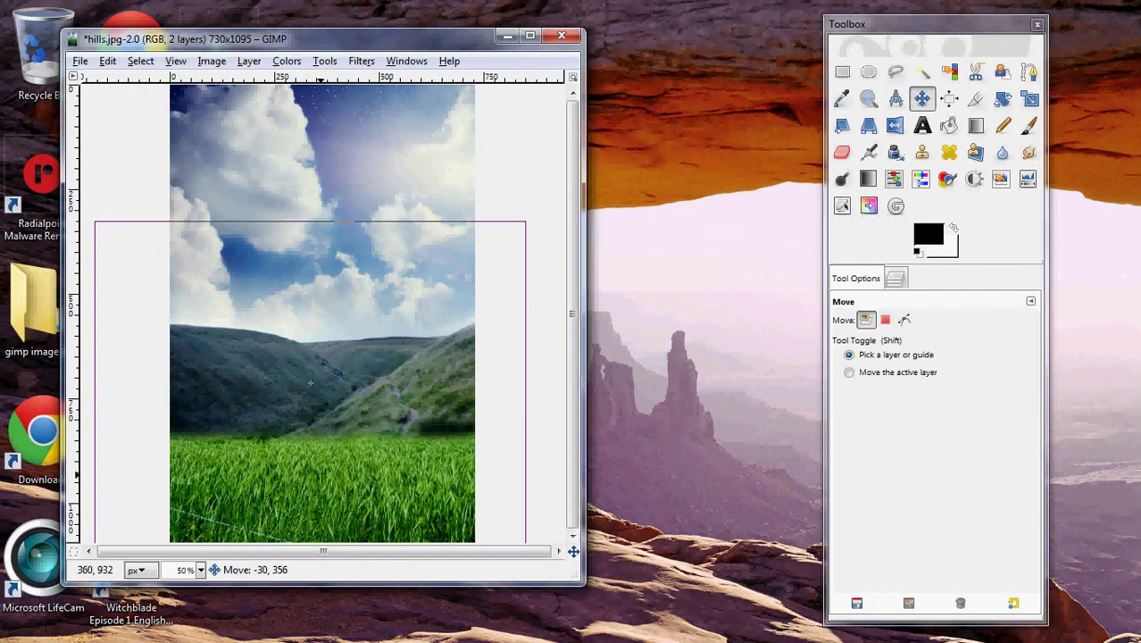
pyautogui.moveTo(309, 361); pyautogui.dragTo(309, 391)
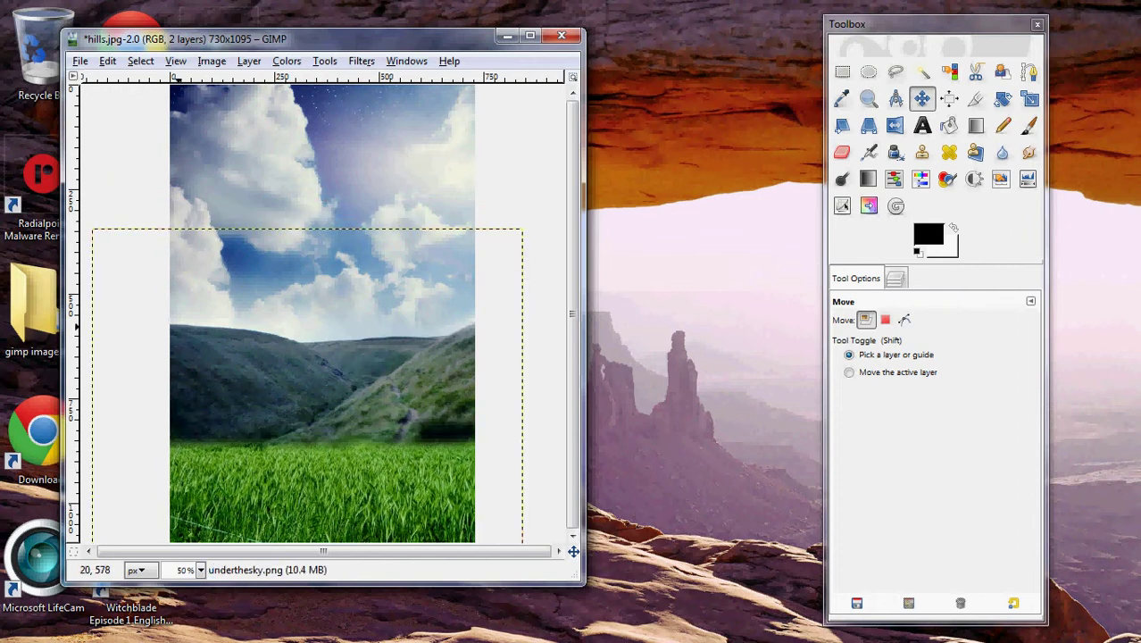